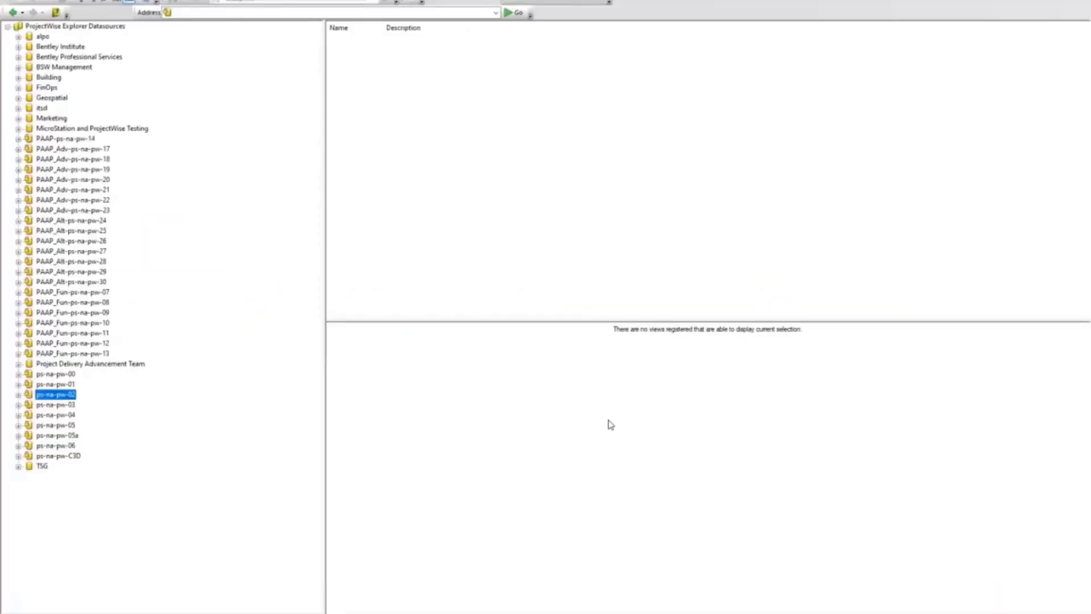
- Expand the ps-na-pw-02 datasource tree down through Tip 9 to the Civil folder's subfolders
left_click(18, 395)
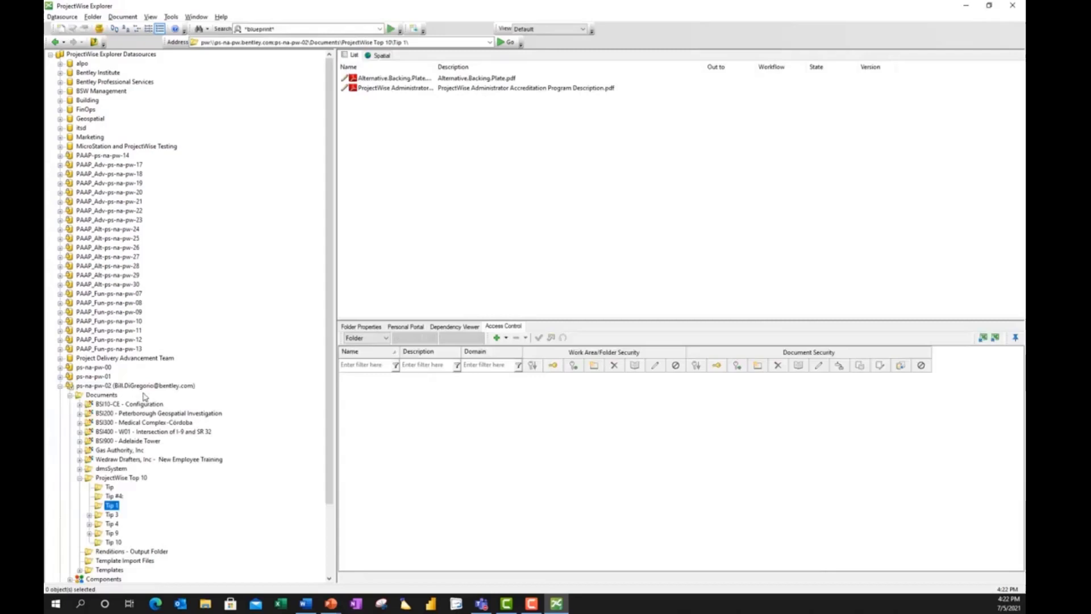
left_click(89, 533)
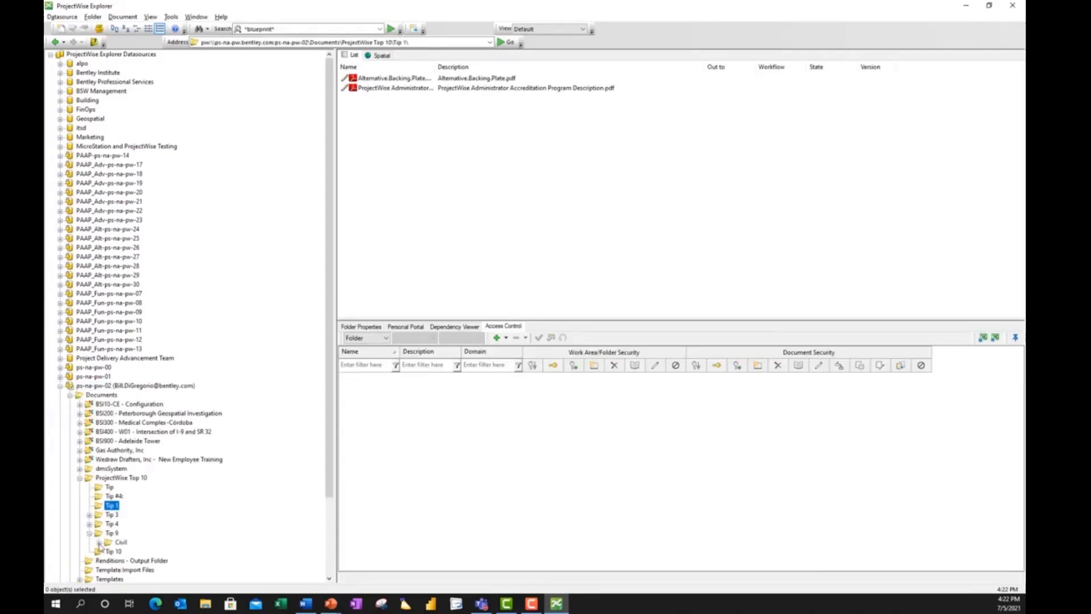
left_click(99, 543)
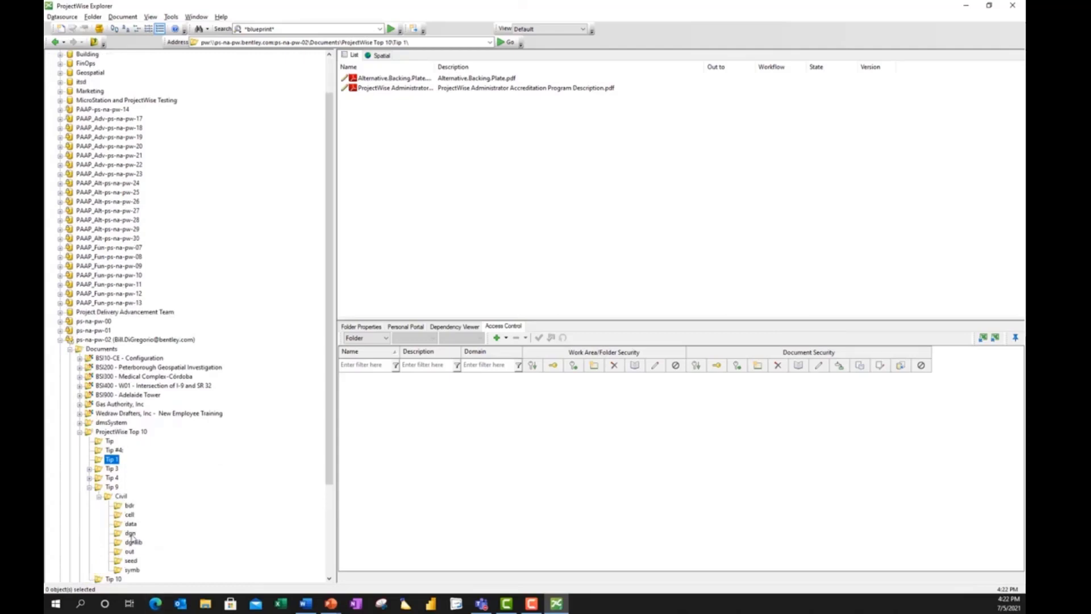
- Open the Civil dgn folder's document list and double-click BSI400-Sheets.dgn
left_click(130, 534)
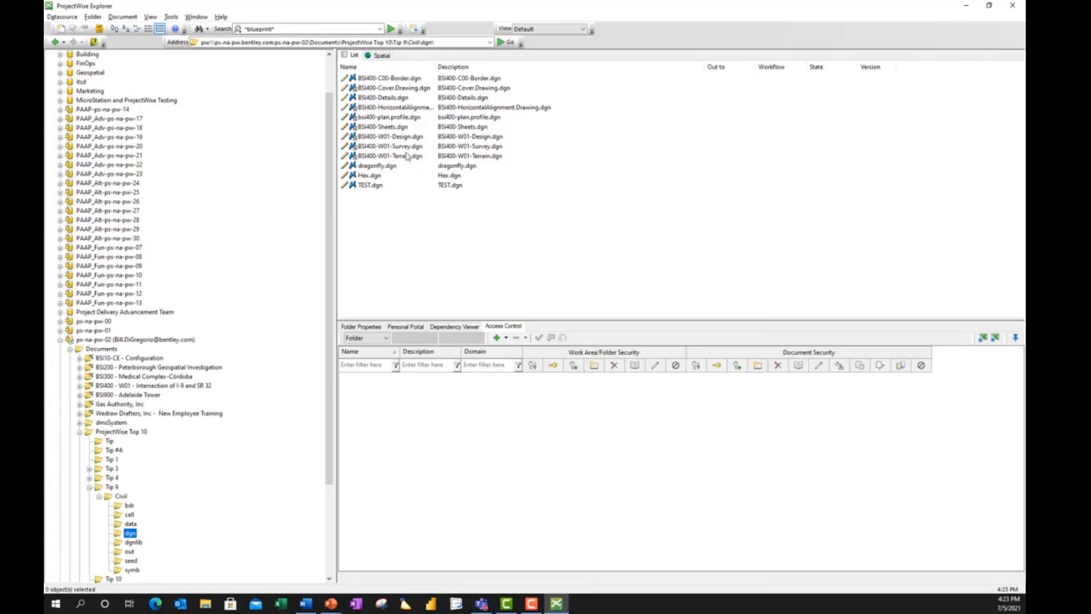
double_click(377, 128)
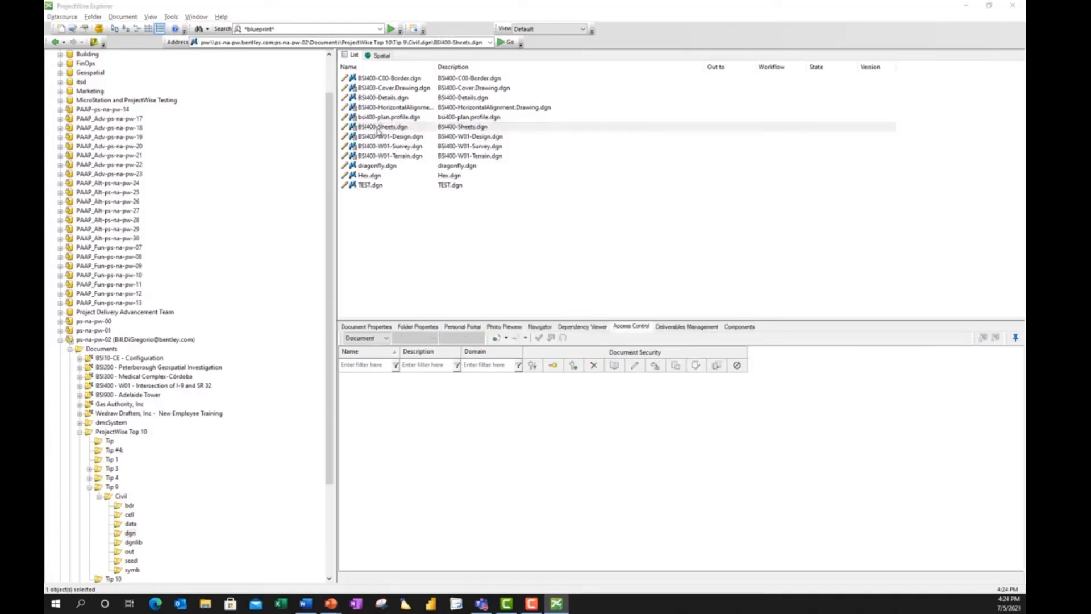
right_click(378, 129)
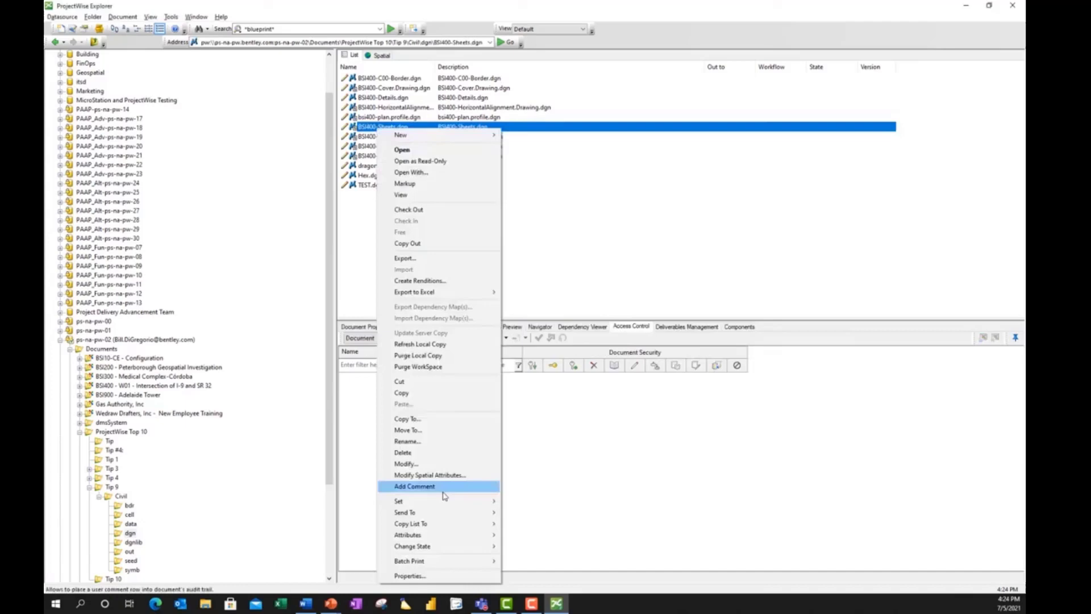
mouse_move(441, 503)
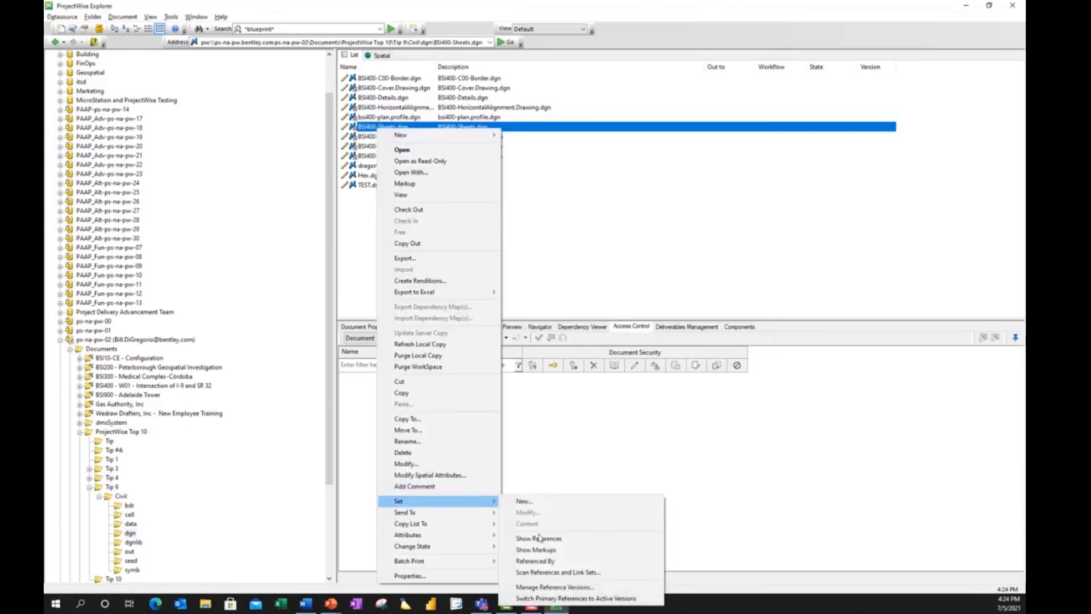
left_click(560, 540)
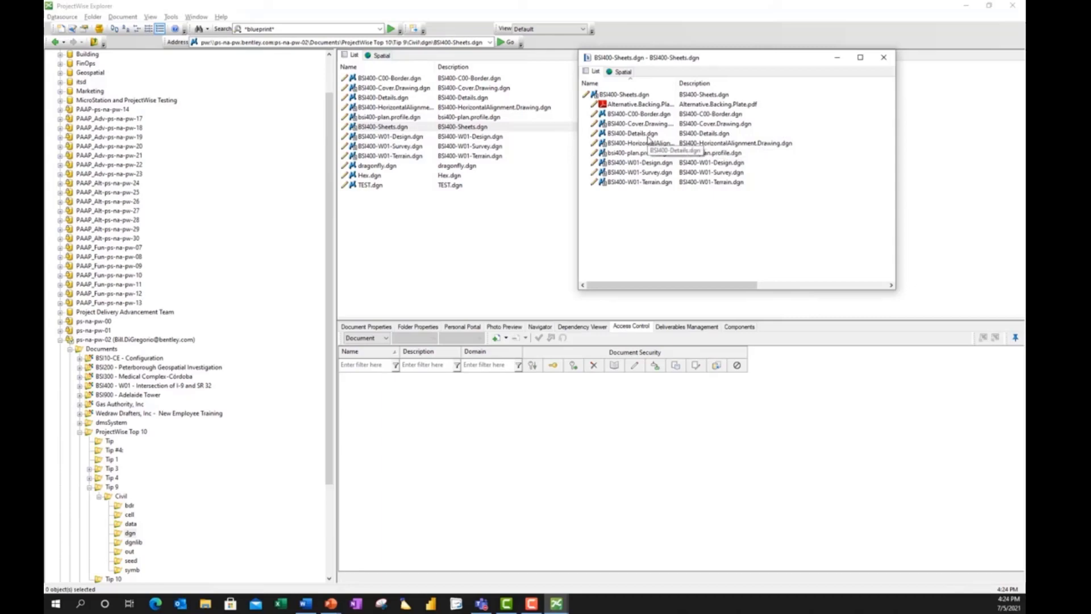
left_click(882, 60)
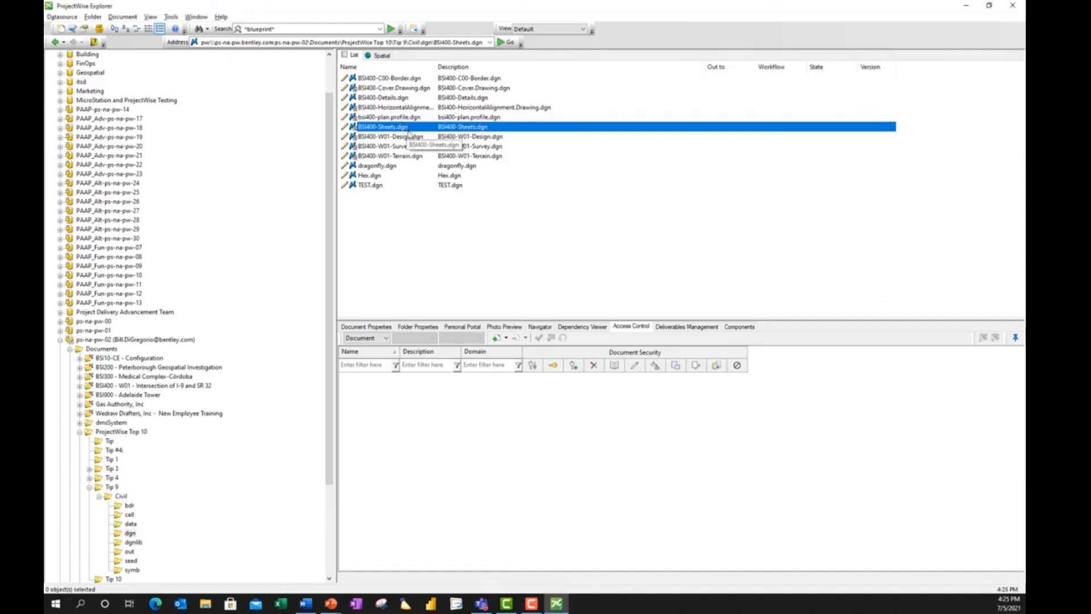
- Show BSI400-Sheets.dgn's Dependency Viewer graph and highlight the bsi400-plan.profile.dgn node's relation
left_click(586, 329)
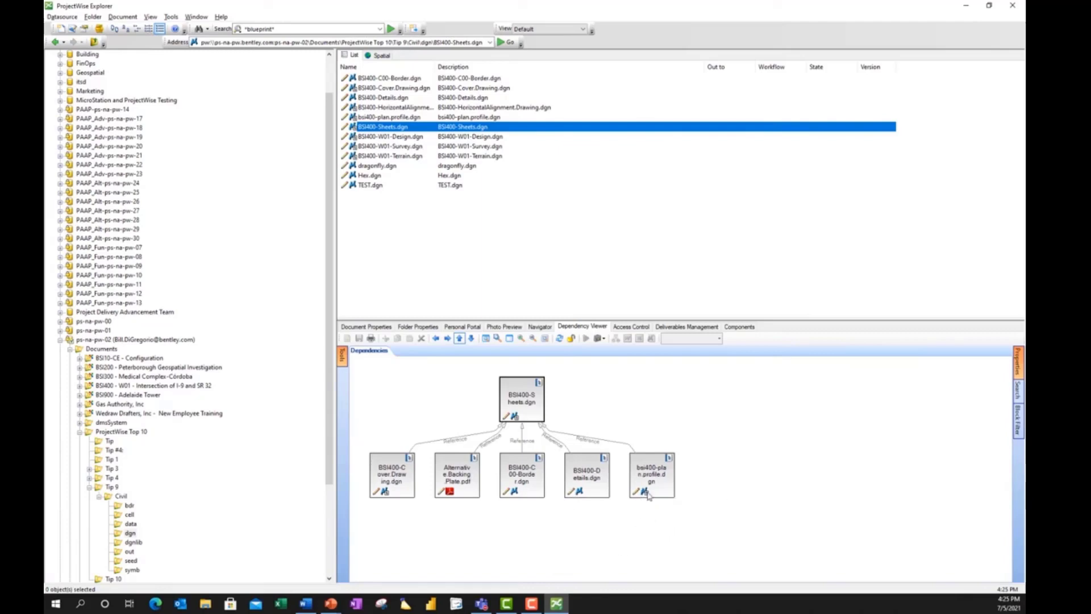
left_click(652, 473)
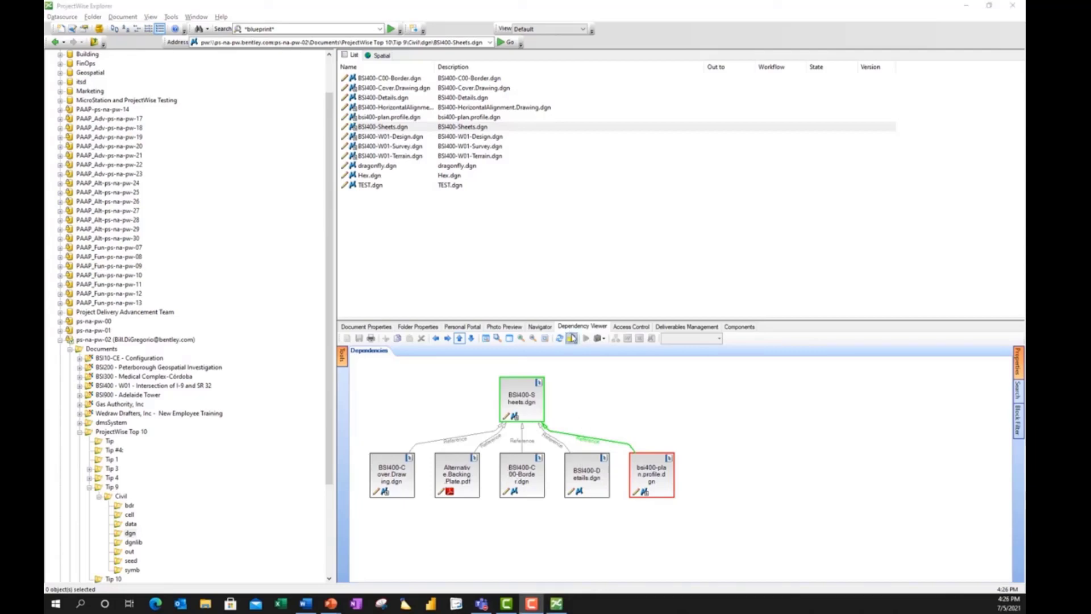
- Set the Dependency Viewer's window position to Floating and drag its corner to enlarge it
left_click(606, 348)
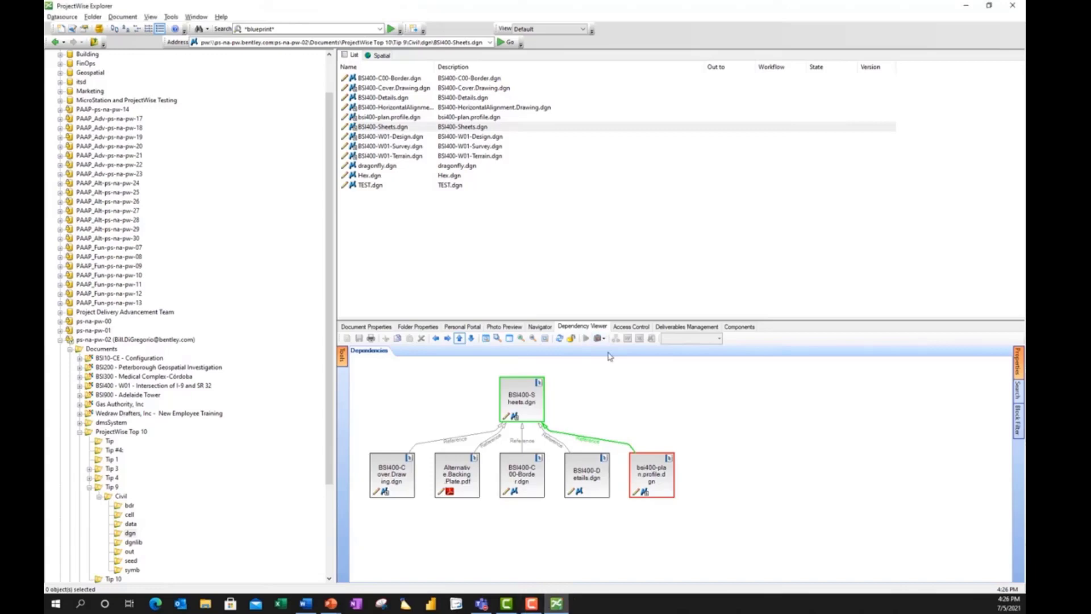
left_click(601, 339)
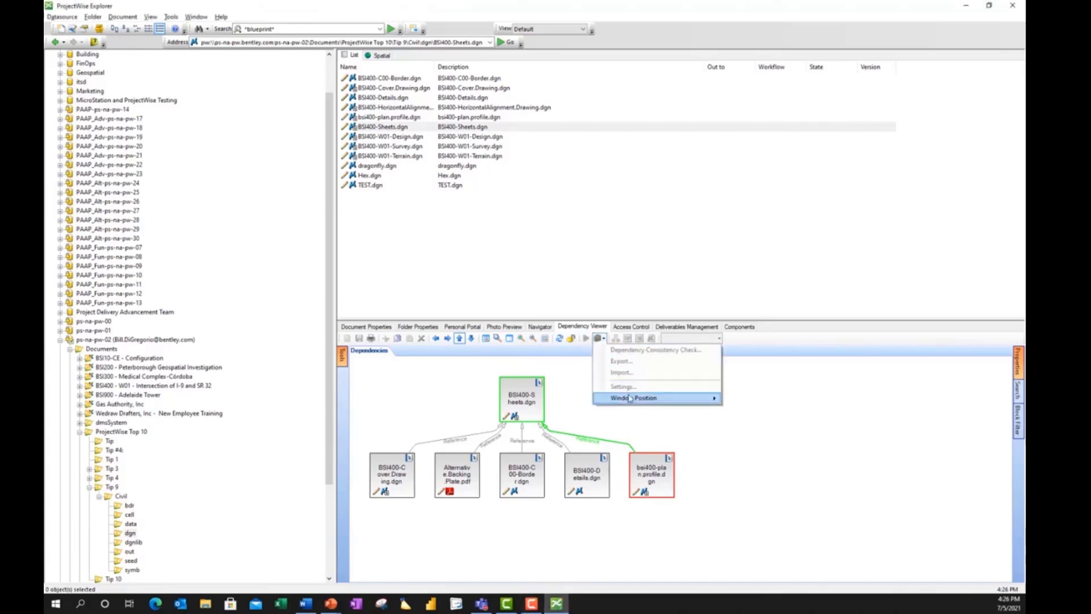
mouse_move(630, 398)
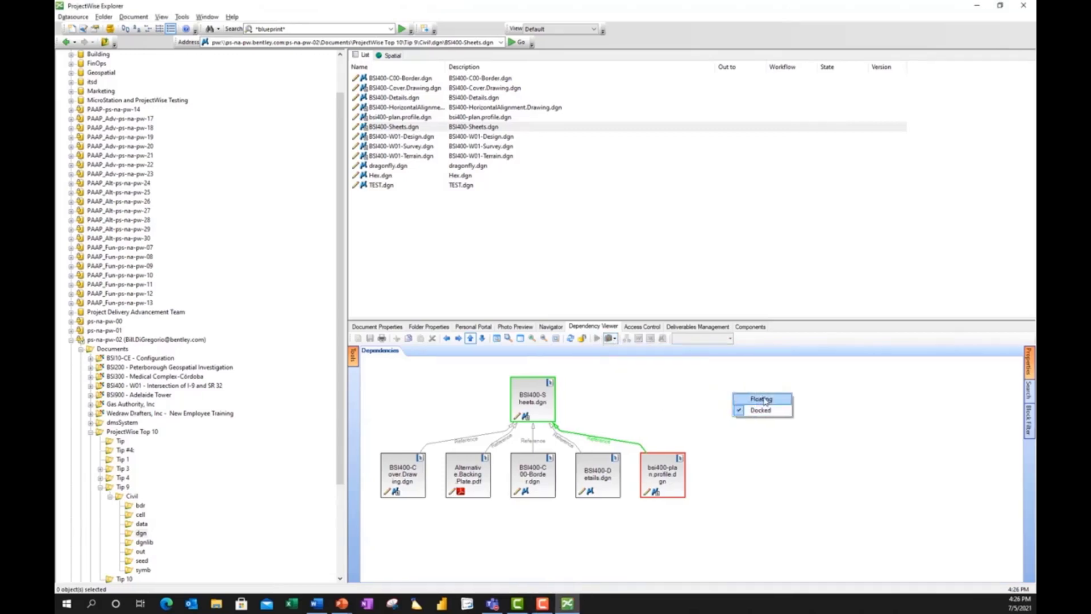
left_click(764, 399)
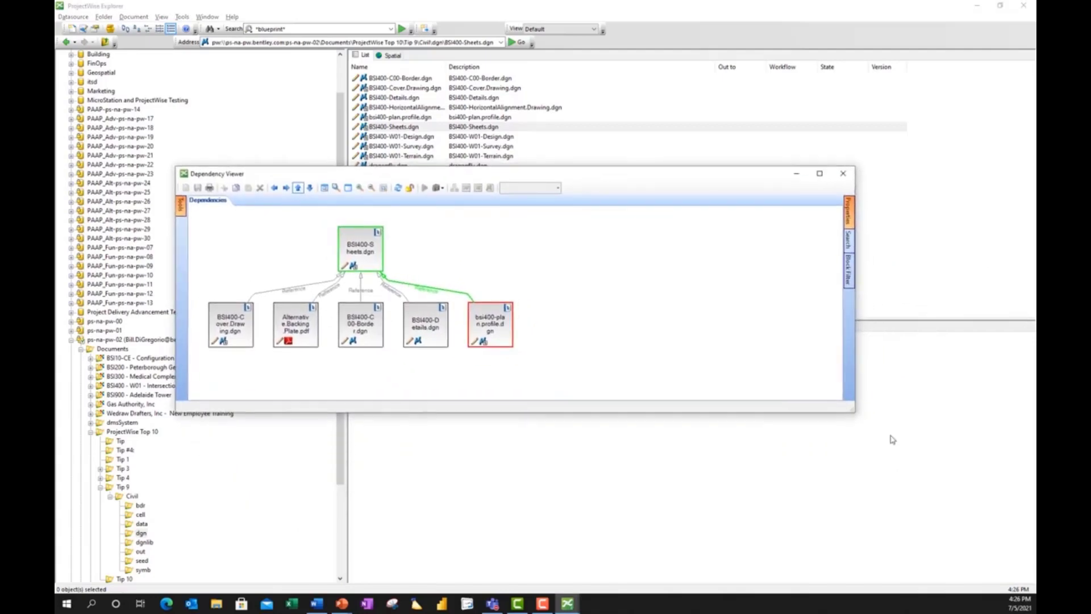
left_click_drag(854, 412, 966, 550)
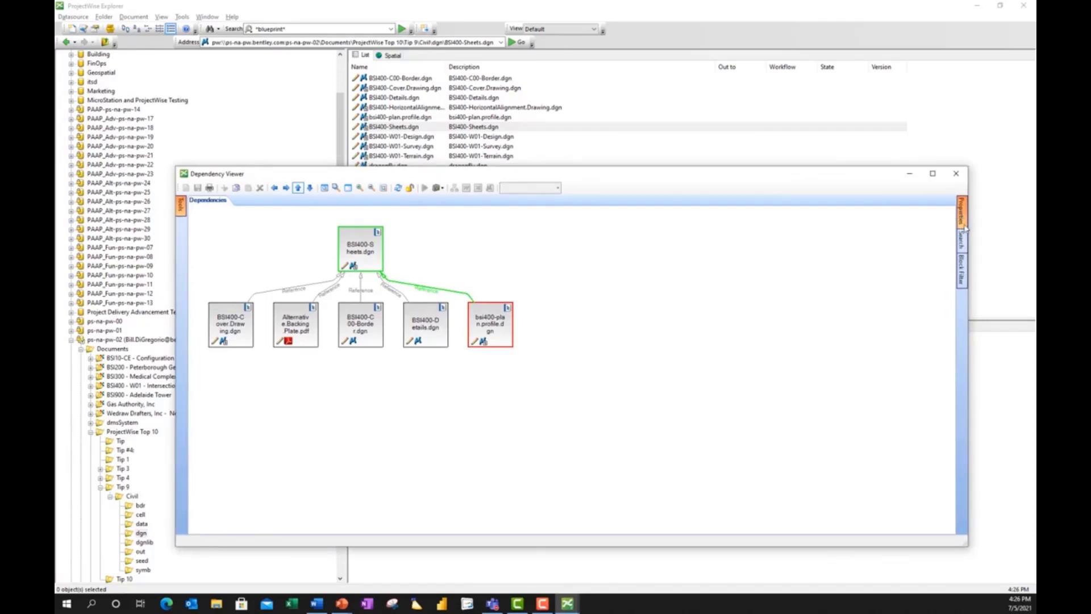
left_click(965, 283)
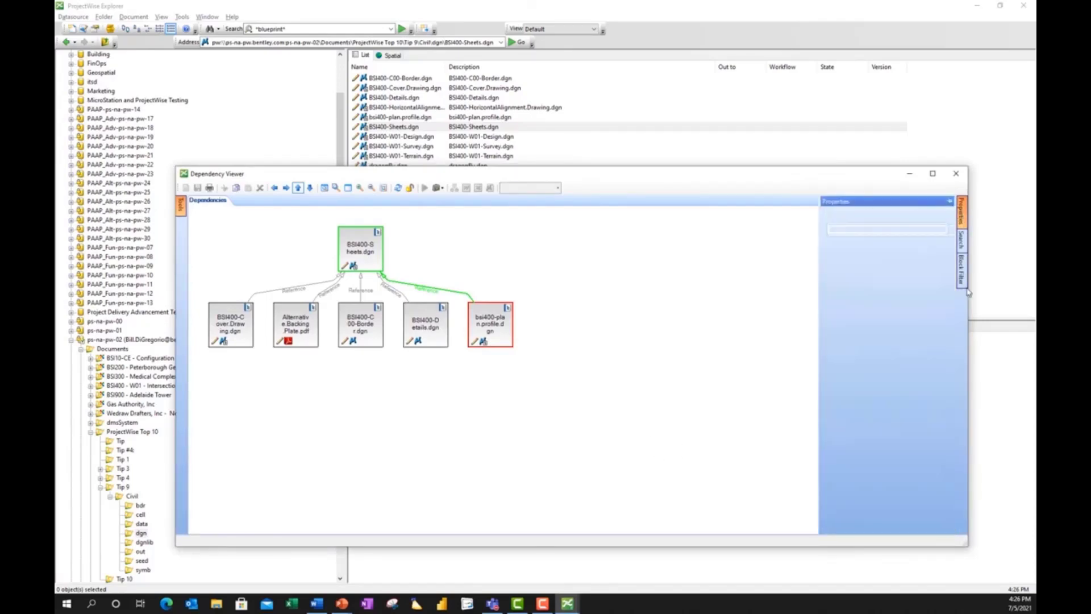
left_click(962, 245)
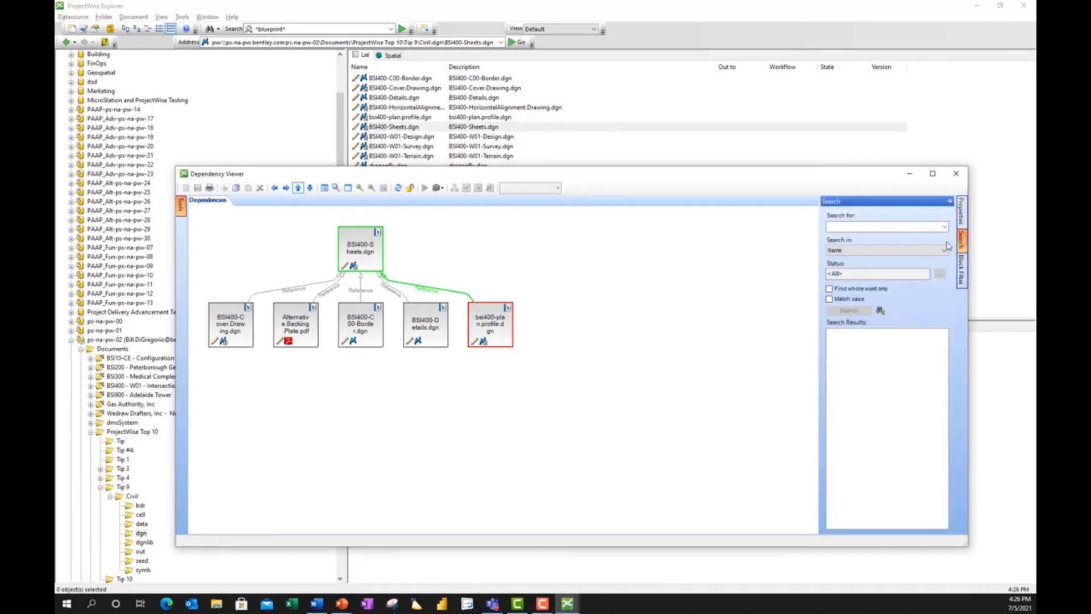
left_click(870, 227)
type("border")
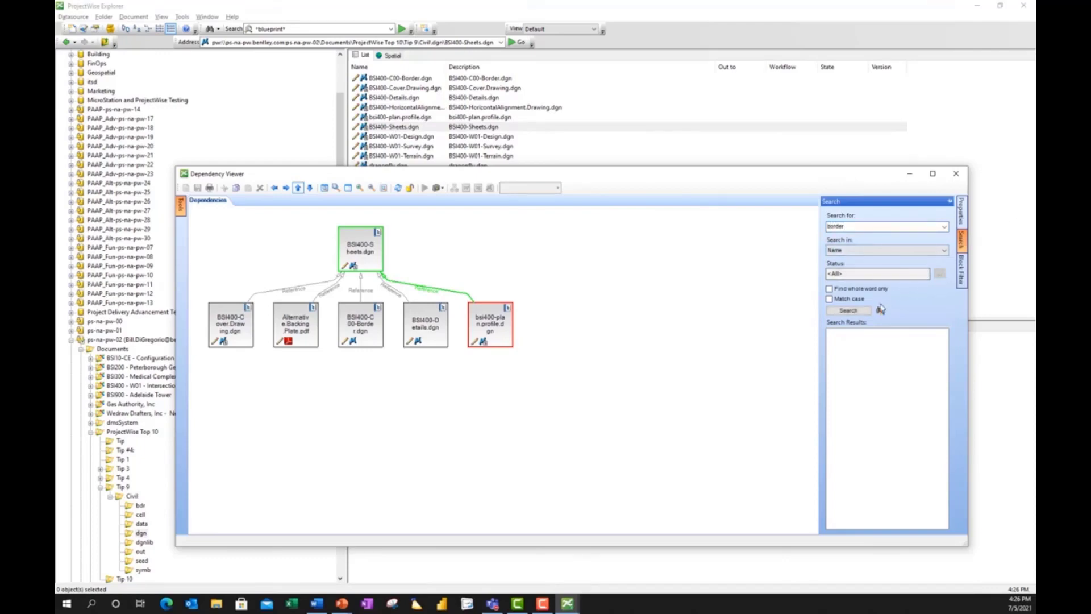
left_click(849, 311)
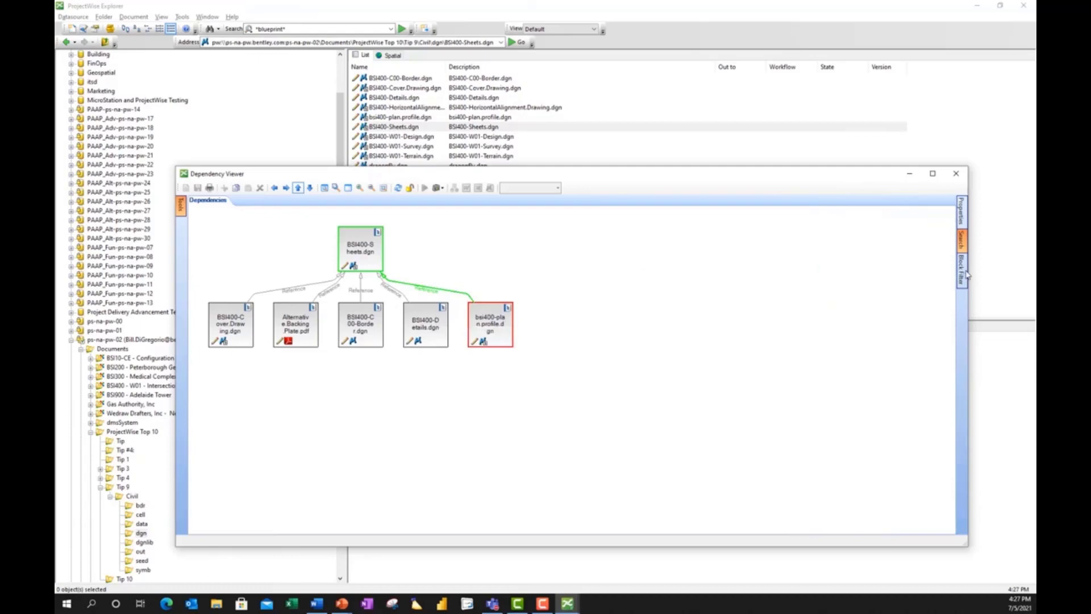
- Raise and apply the Depth Filter limit, then highlight the BSI400-W01-Design.dgn node's relations
mouse_move(964, 275)
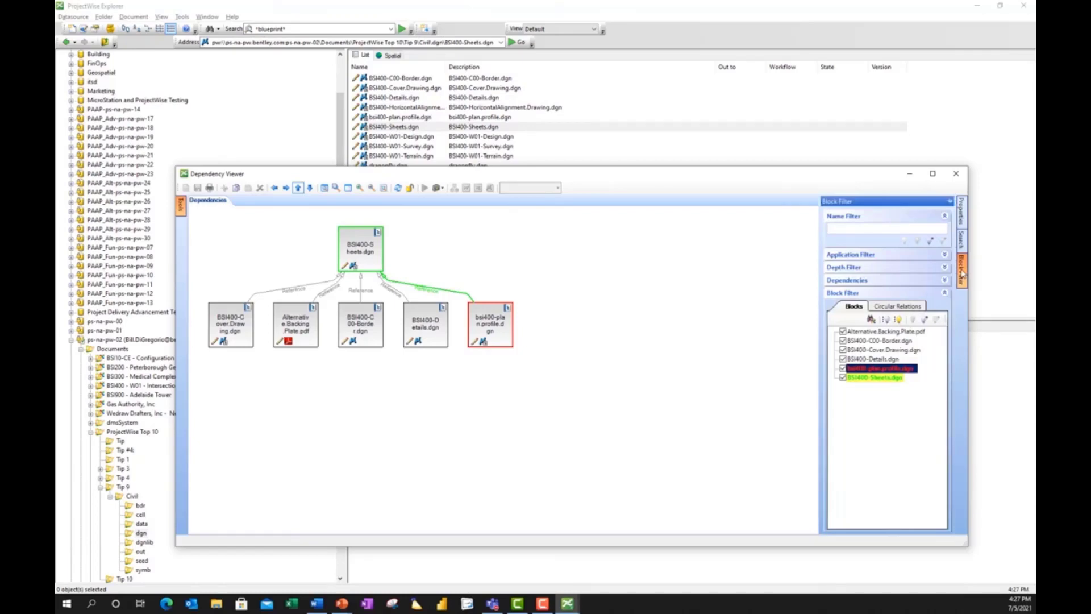
left_click(945, 267)
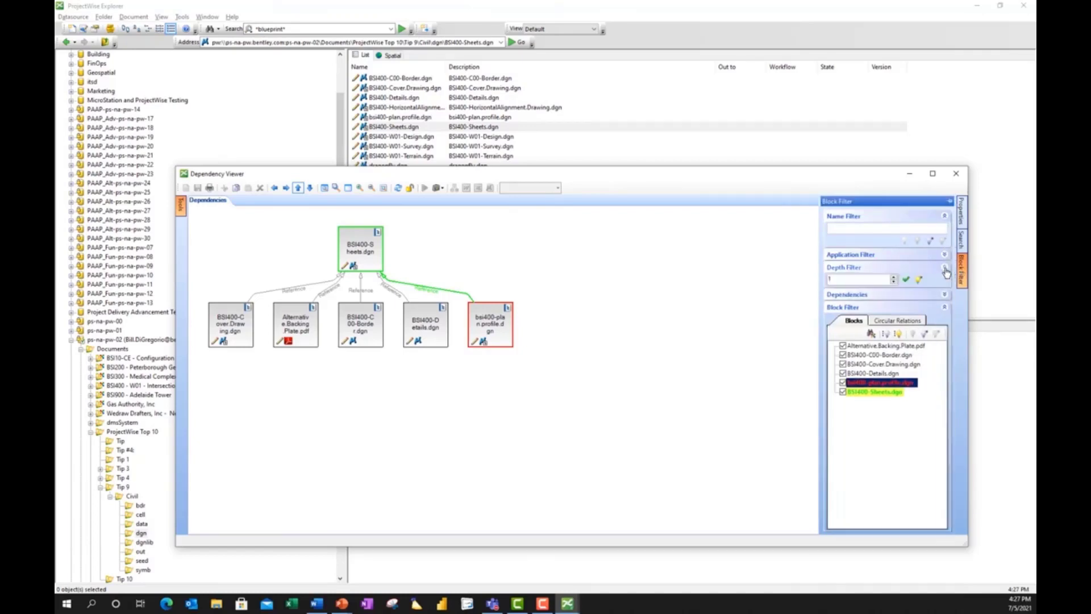
left_click(894, 278)
left_click(894, 278)
left_click(905, 280)
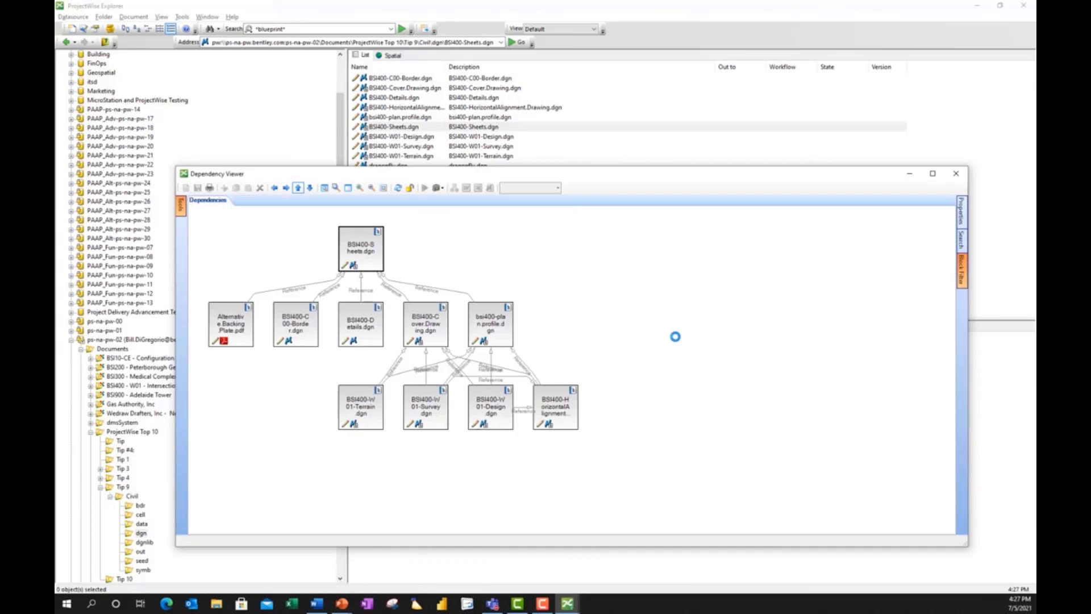
left_click(498, 408)
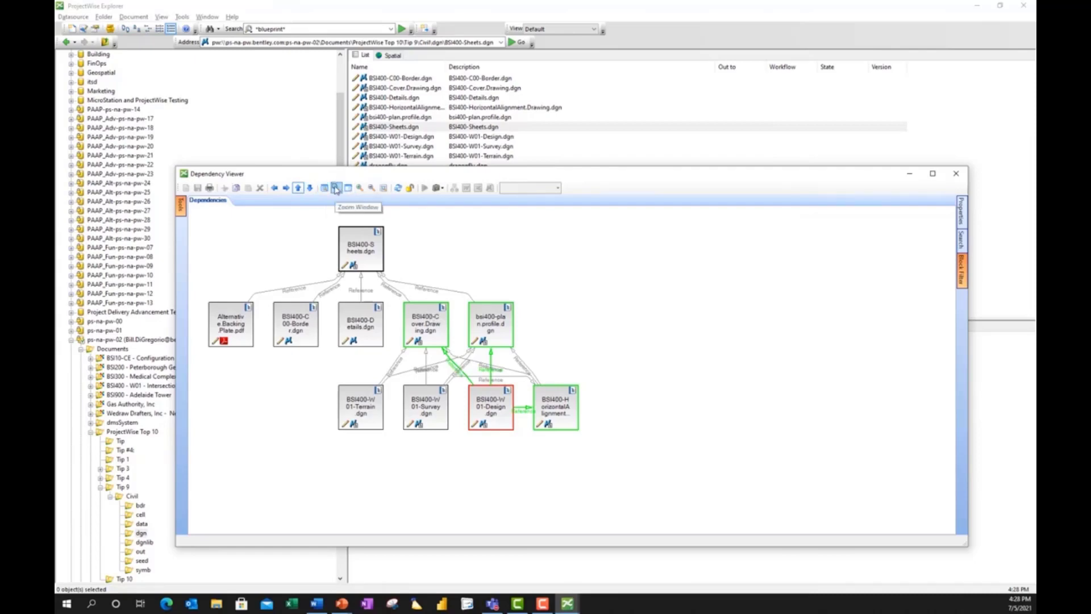
- Check Zoom All, Zoom In/Out and Actual Size, box-select all nodes, then redock the viewer
left_click(325, 189)
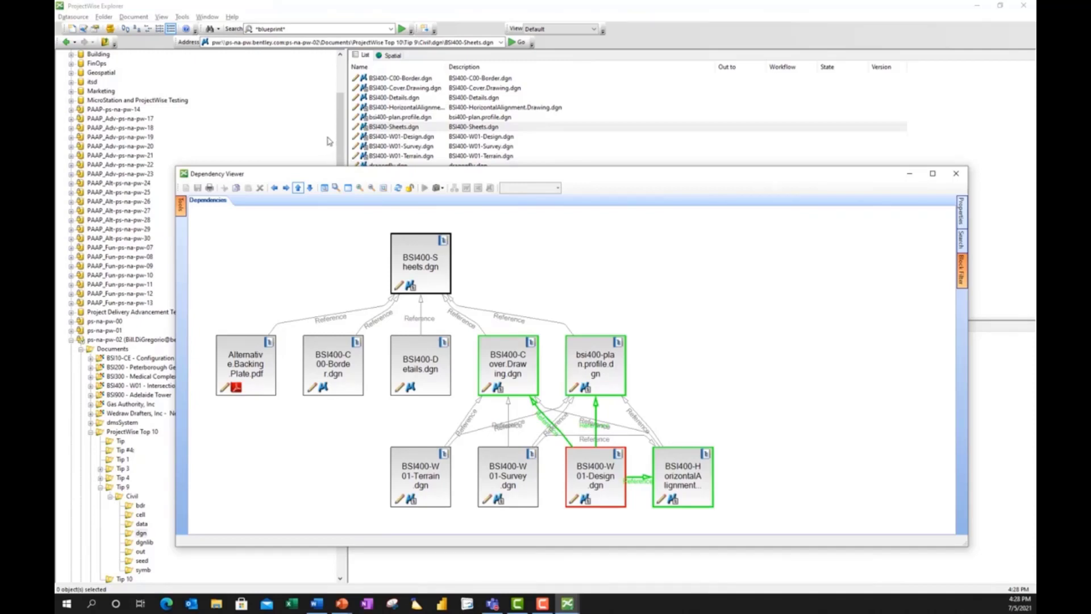
left_click(362, 190)
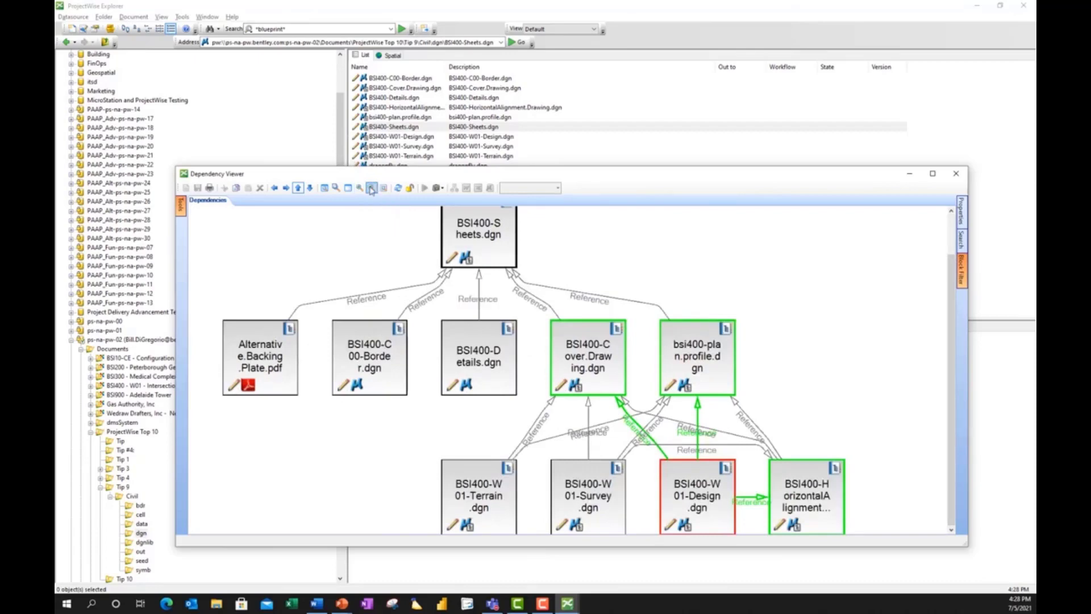
left_click(372, 189)
left_click(349, 192)
left_click(349, 191)
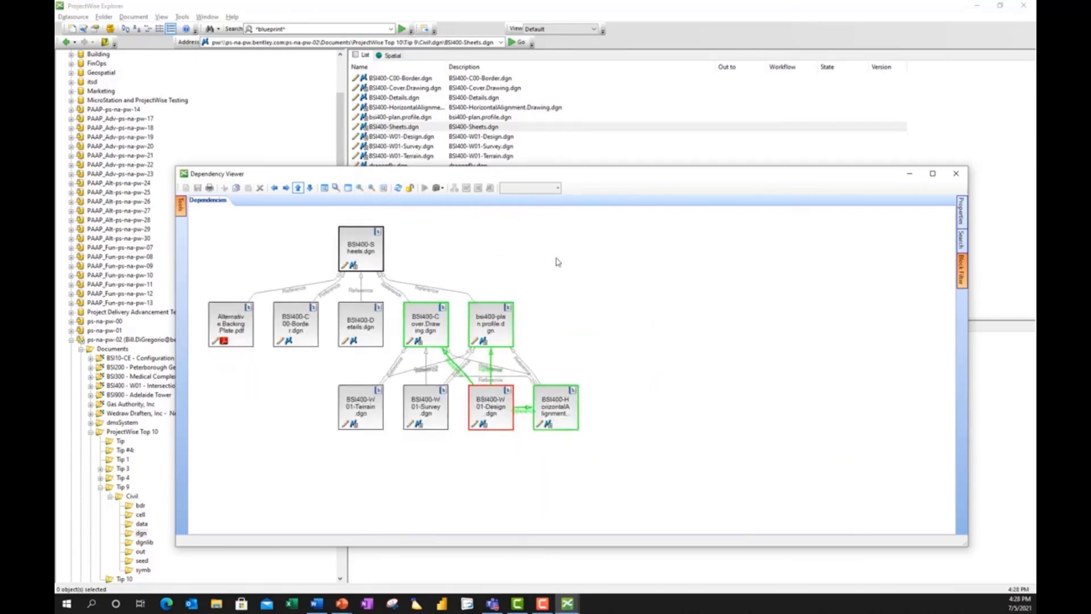
left_click_drag(555, 261, 292, 426)
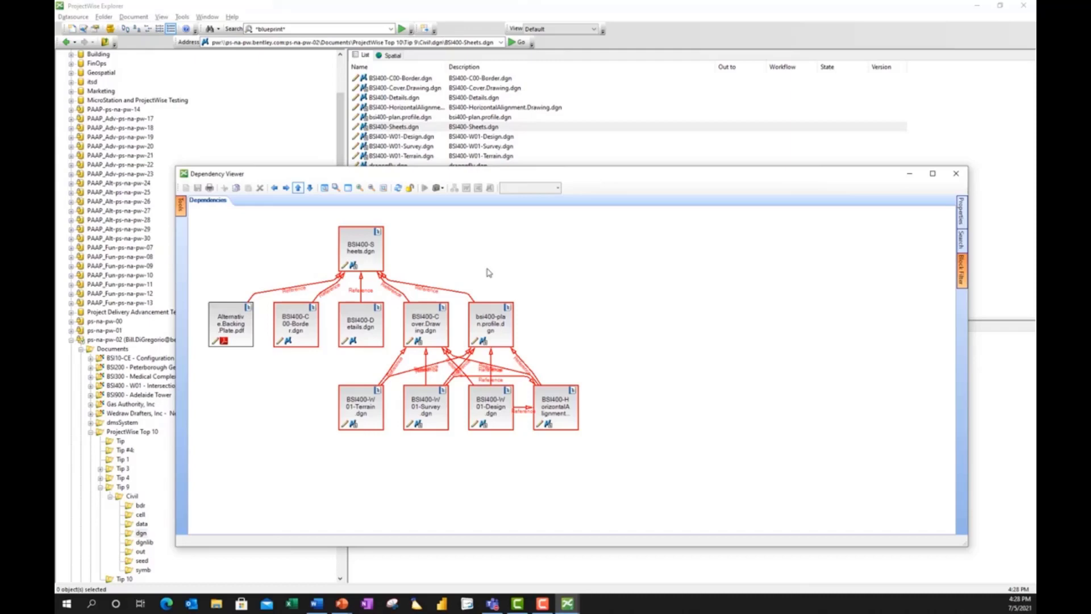
left_click(956, 177)
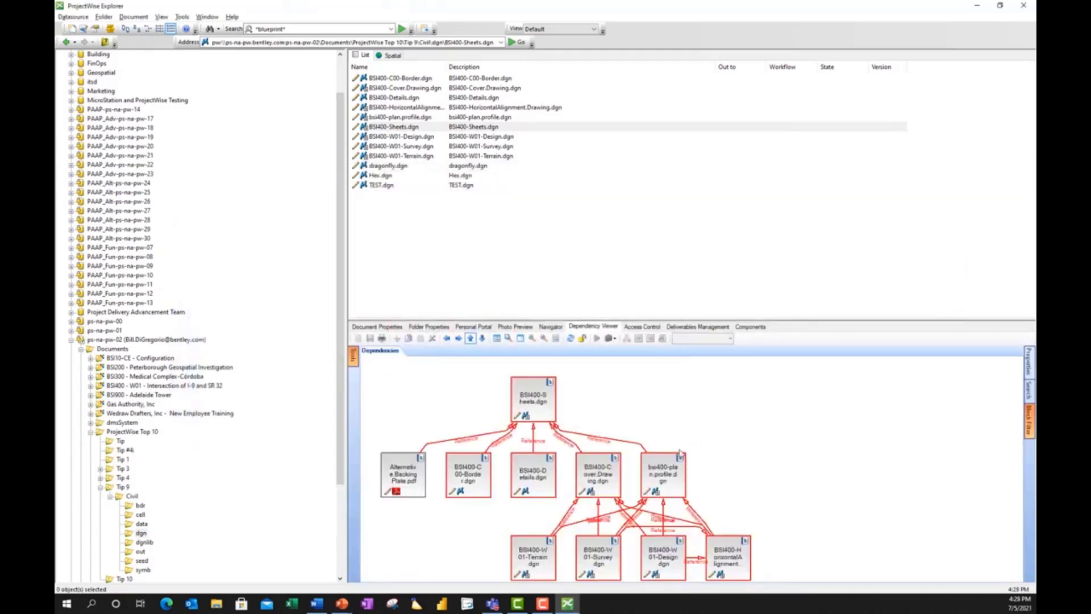